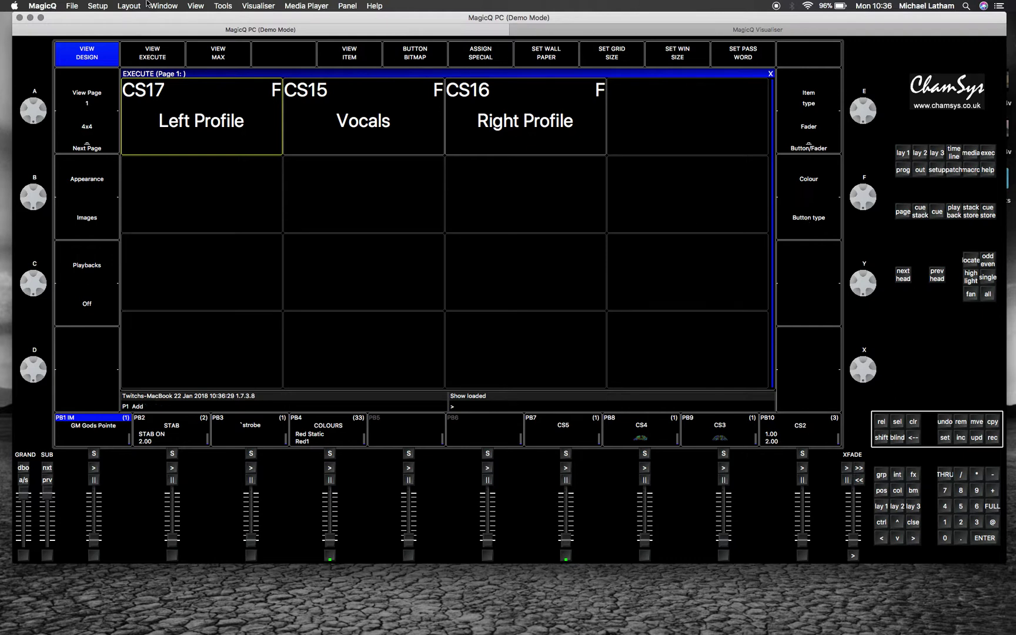
Switch to MagicQ Visualiser and orbit the stage model to an elevated, angled perspective
left_click(518, 27)
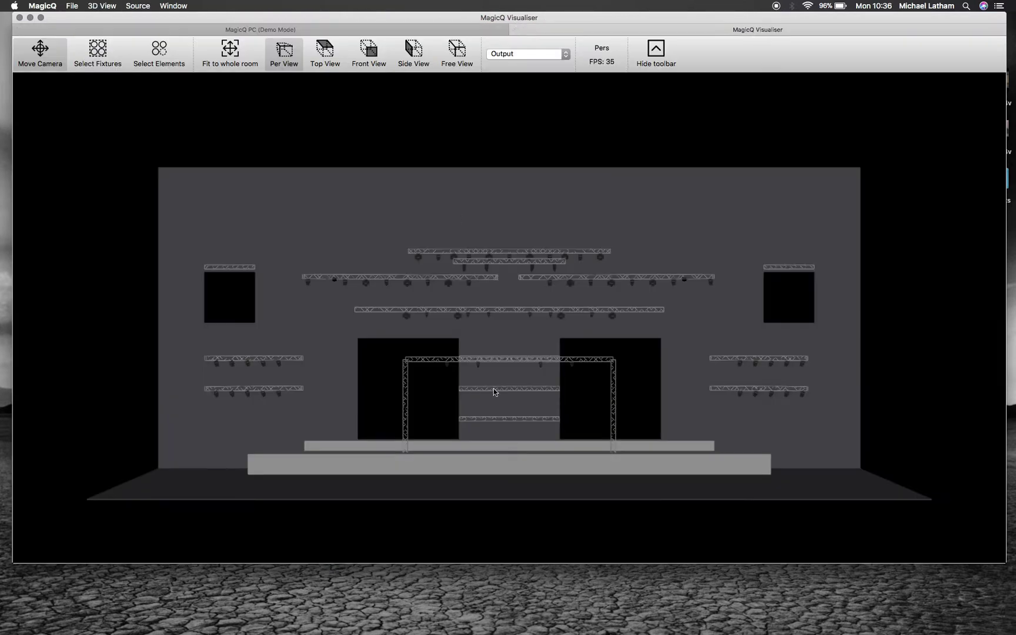
left_click_drag(510, 404, 566, 497)
left_click_drag(722, 410, 739, 354)
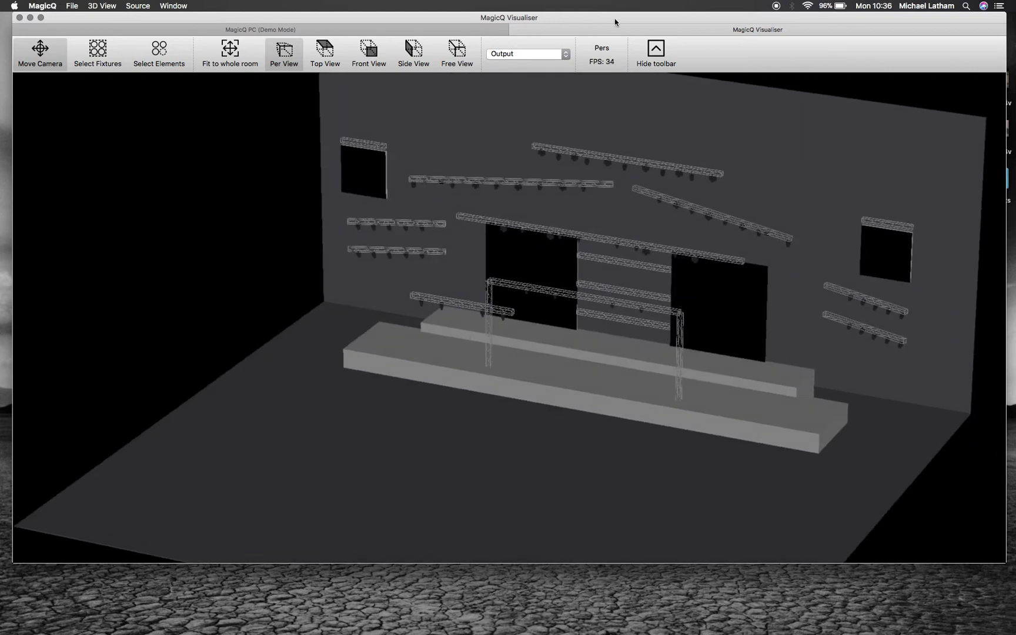
Return to MagicQ PC, activate the Left Profile item on Execute page 1, and inspect its beam in MagicQ Visualiser
left_click(359, 27)
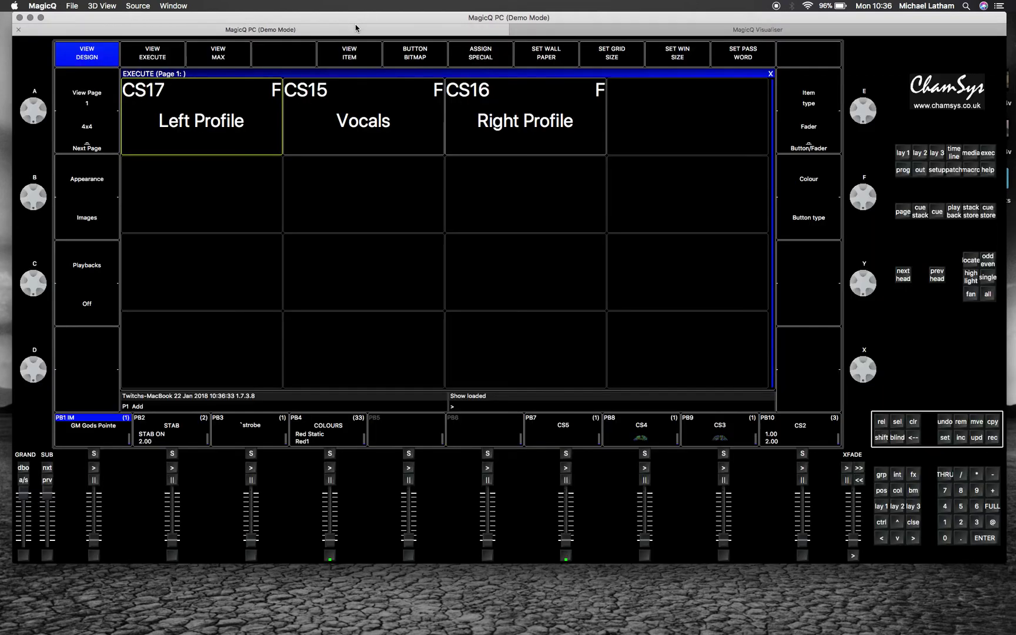
left_click(168, 121)
left_click(582, 29)
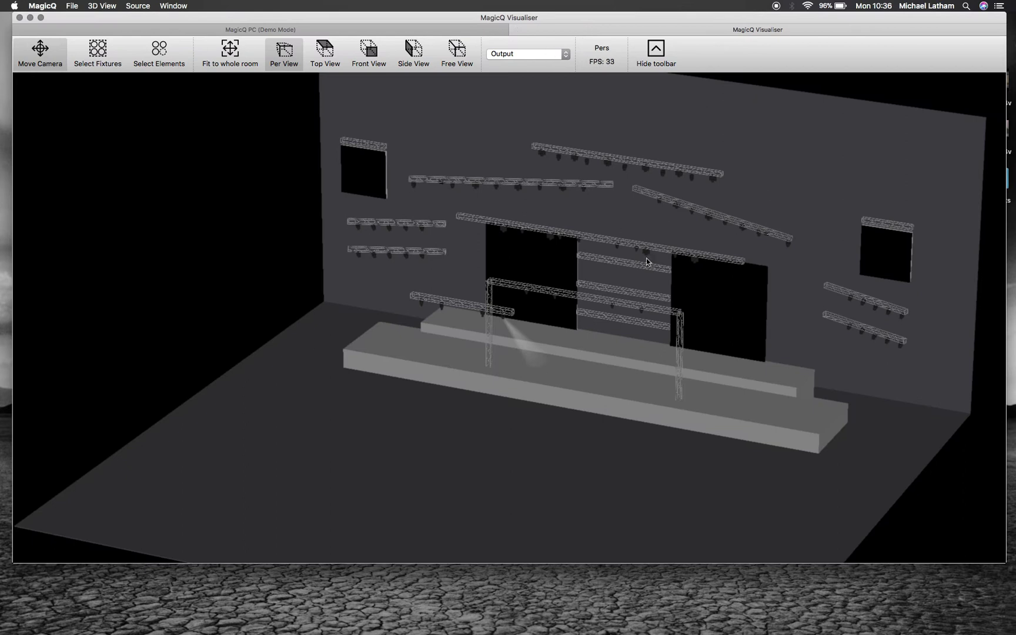
left_click_drag(646, 258, 623, 268)
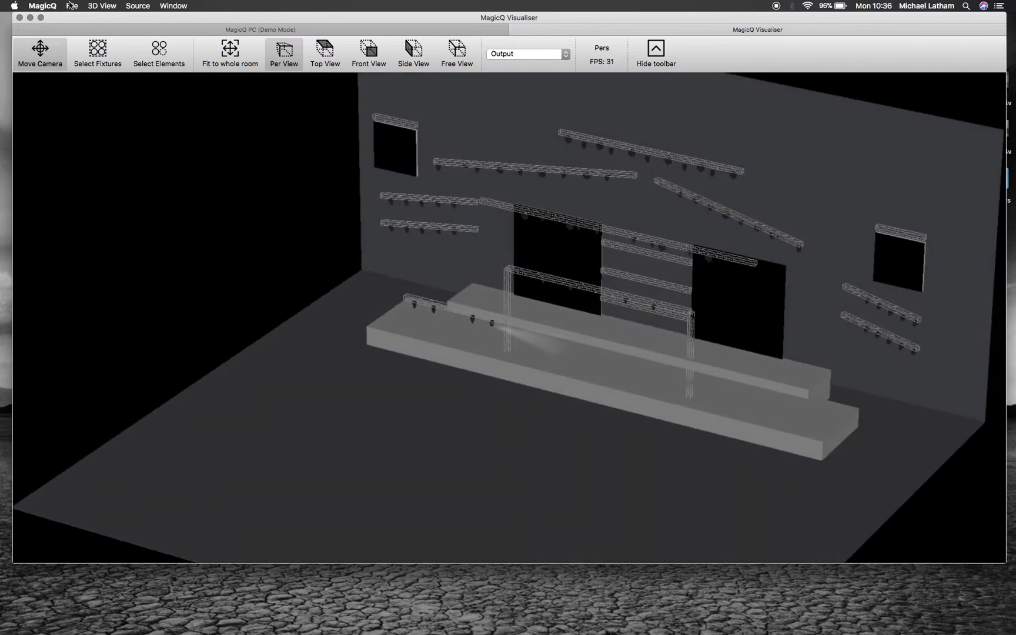
Set the visualiser's 3D view to Dark and examine the profile beam on the stage
left_click(102, 6)
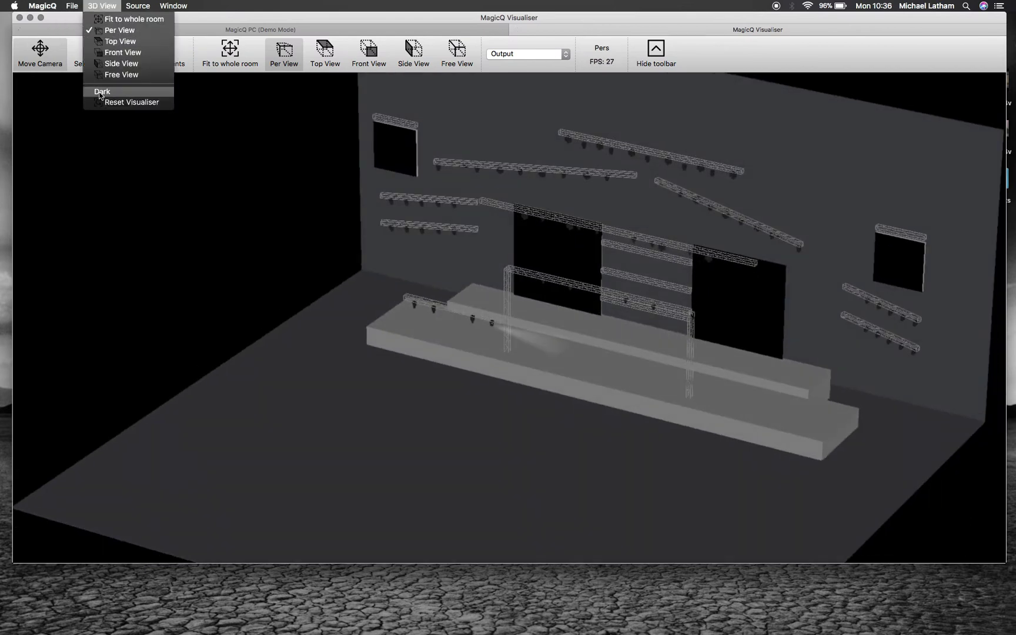
left_click(102, 91)
left_click_drag(563, 367, 647, 330)
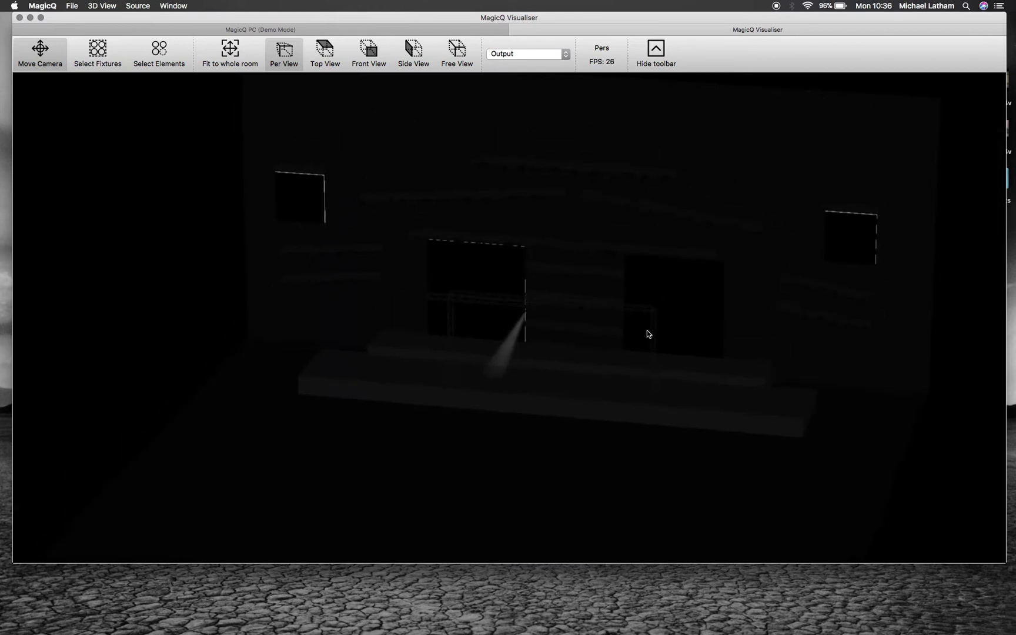
left_click_drag(598, 370, 588, 422)
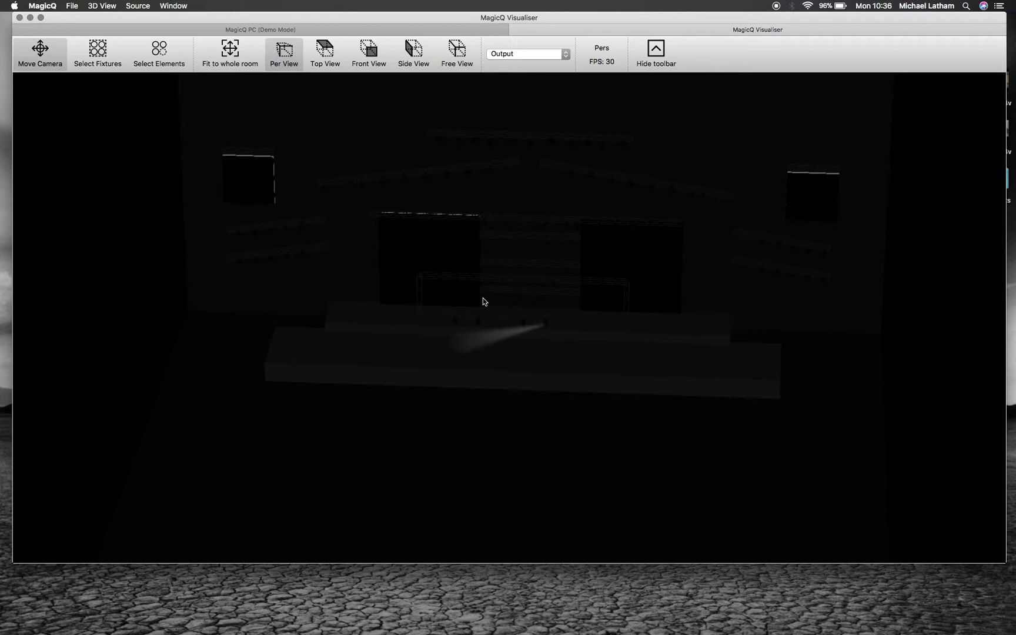
Activate the Vocals and Right Profile items in MagicQ PC and inspect the combined beams in MagicQ Visualiser
left_click(189, 28)
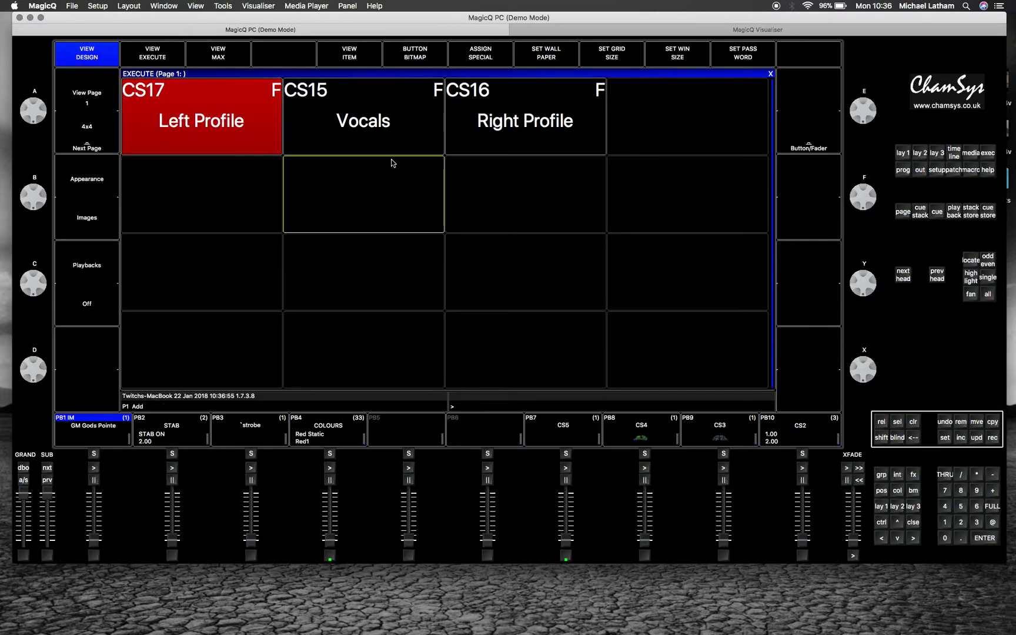
left_click(402, 142)
left_click(533, 138)
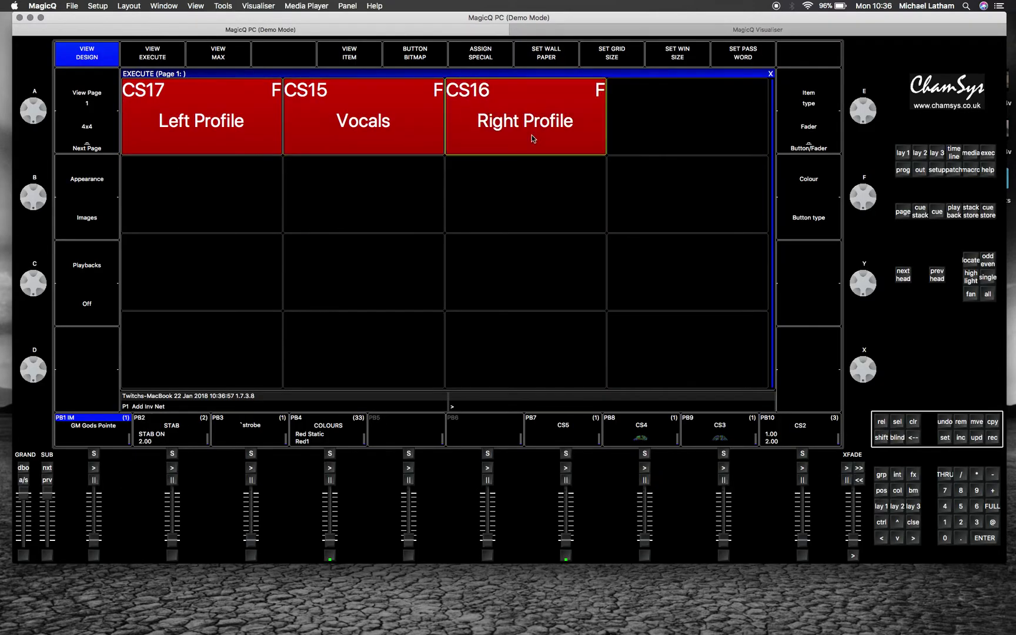
left_click(546, 28)
left_click_drag(550, 343, 651, 317)
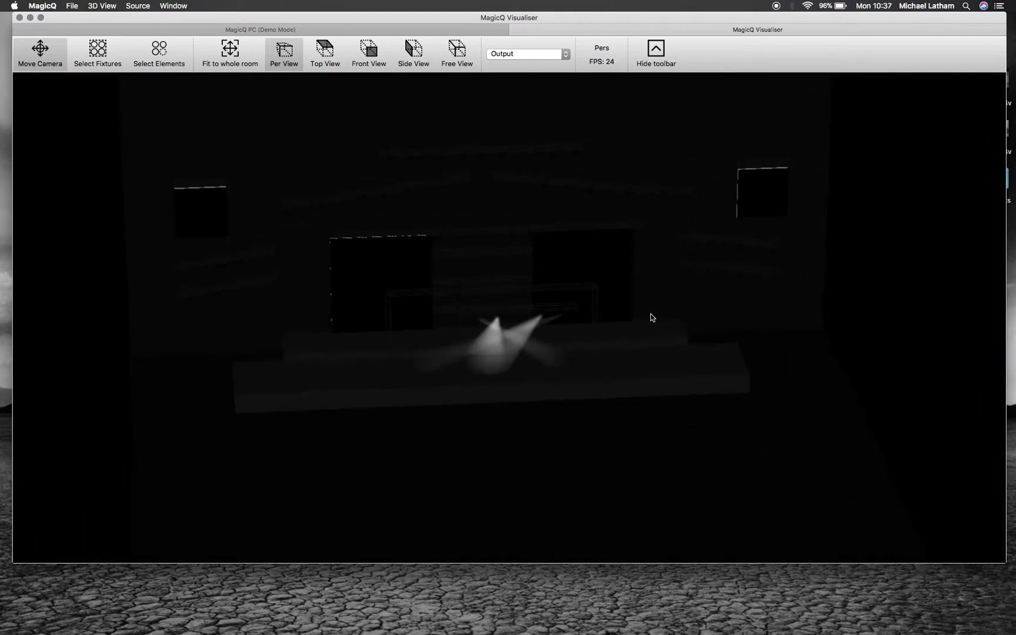
Return to MagicQ PC and go to Execute page 3
left_click(453, 29)
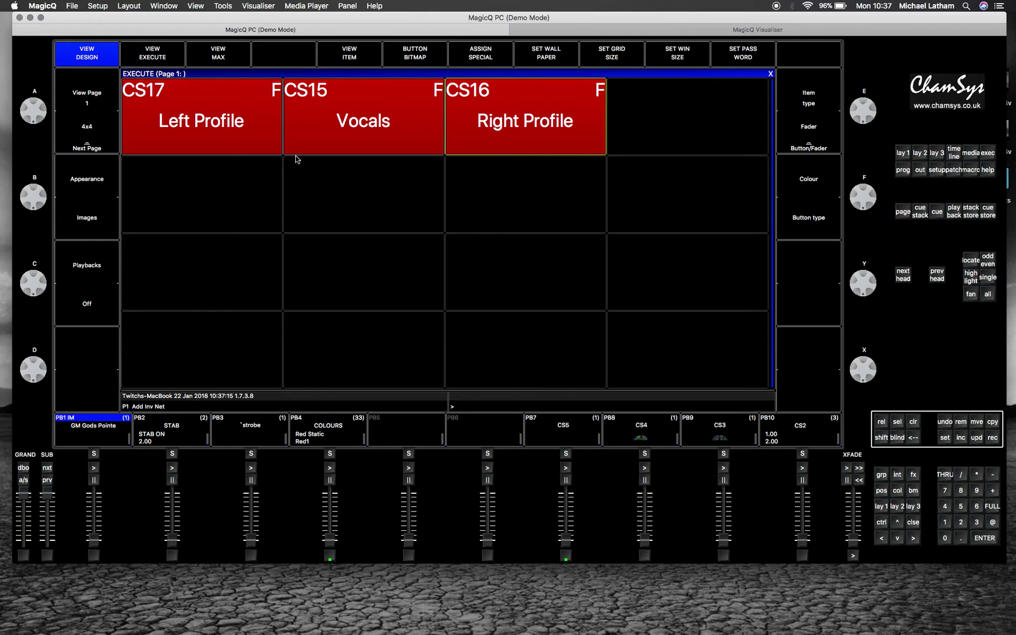
left_click(100, 143)
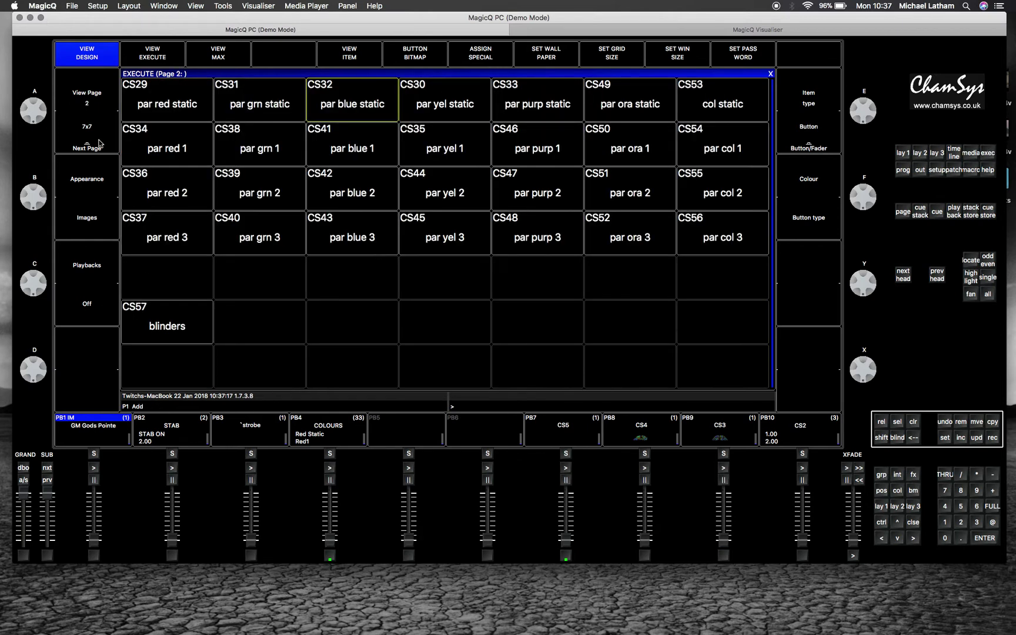
left_click(96, 140)
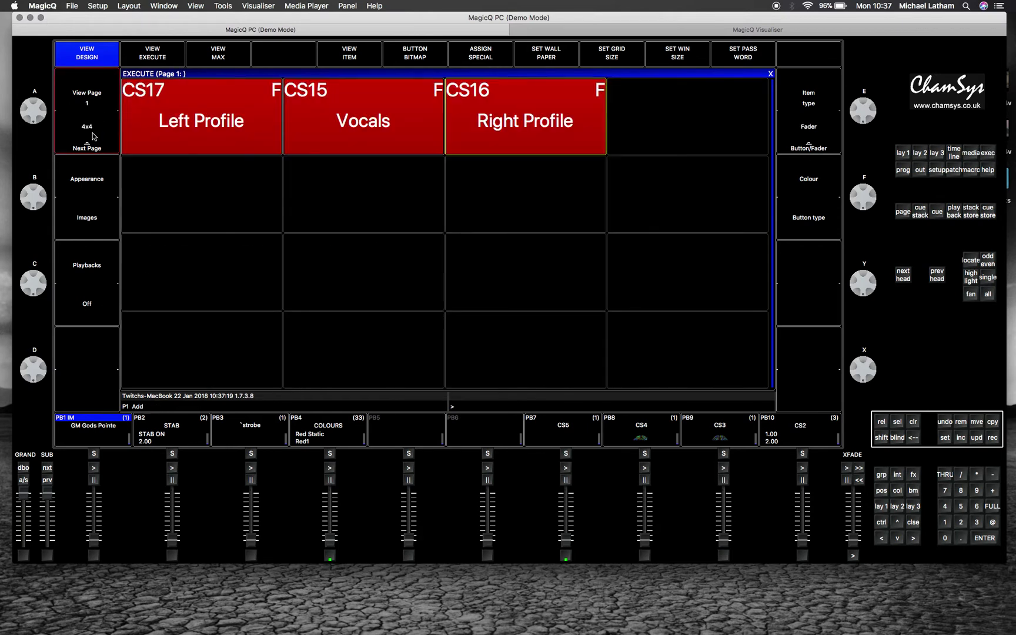
left_click(94, 137)
left_click(94, 82)
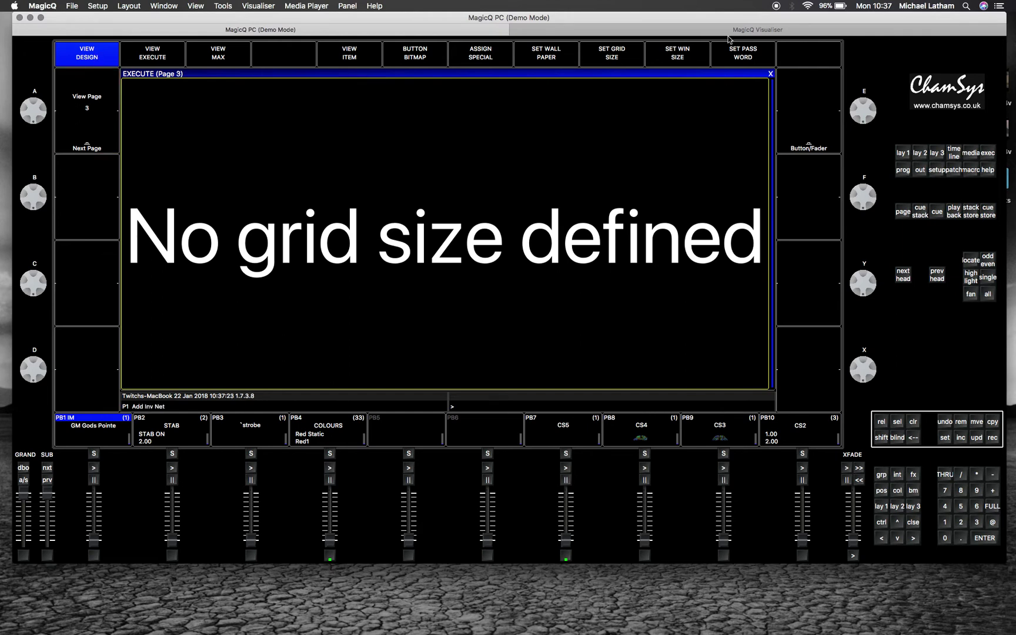
Set the grid size of Execute page 3 to 4/4
left_click(615, 60)
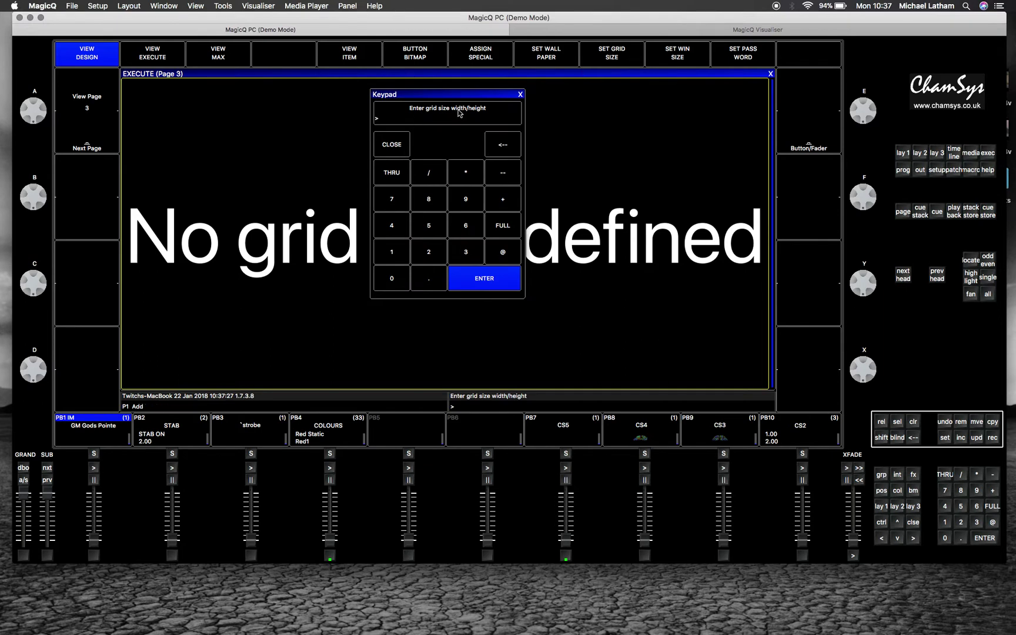
left_click(393, 225)
left_click(431, 174)
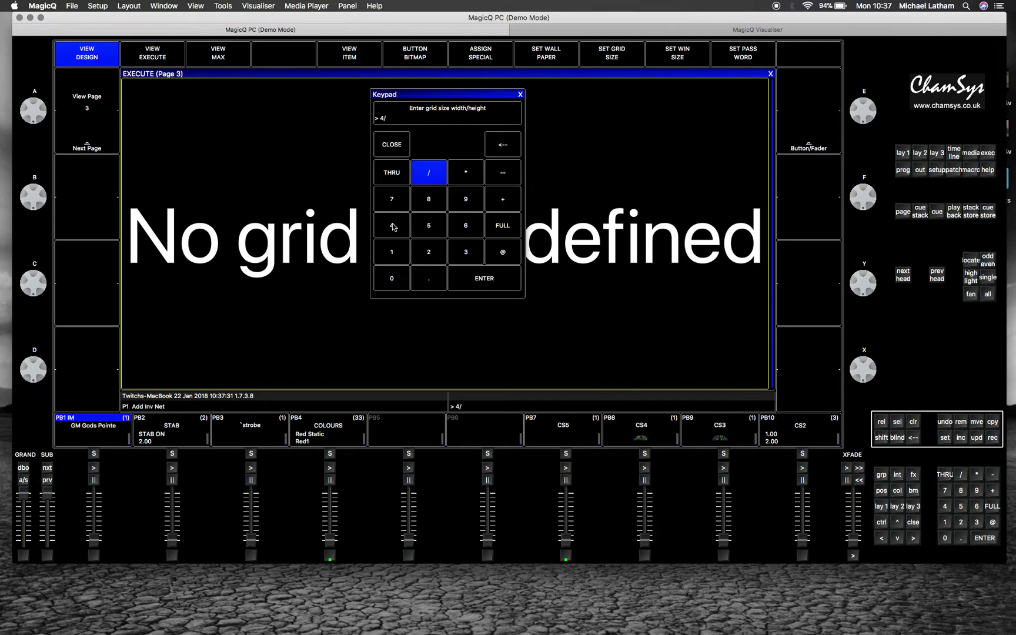
left_click(393, 227)
left_click(481, 280)
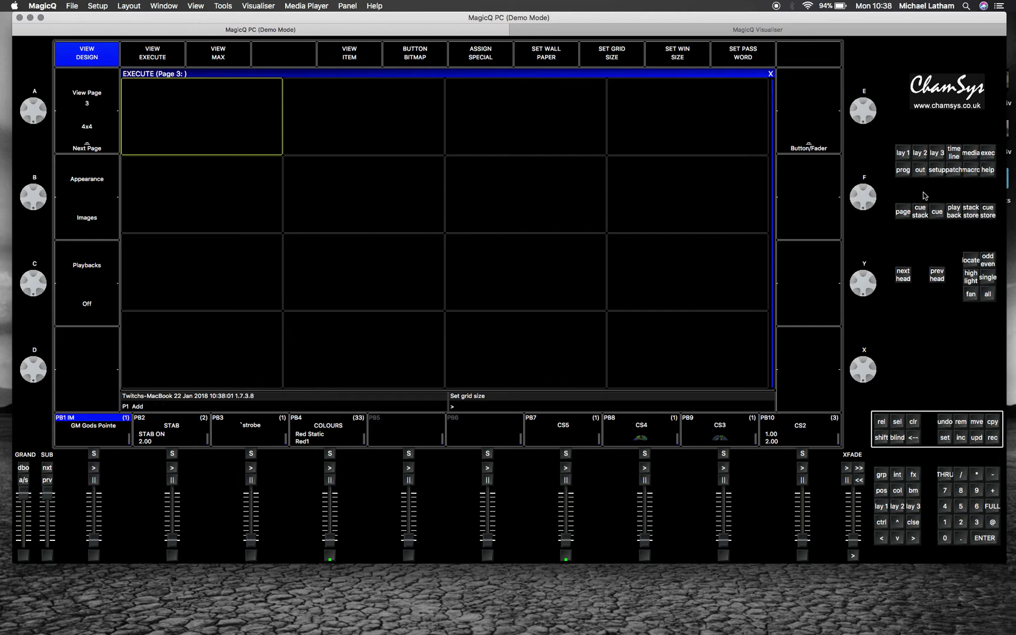
Copy the Vocals cue stack (CS15) from the cue stack store to the first box in the second row of Execute page 3
left_click(922, 214)
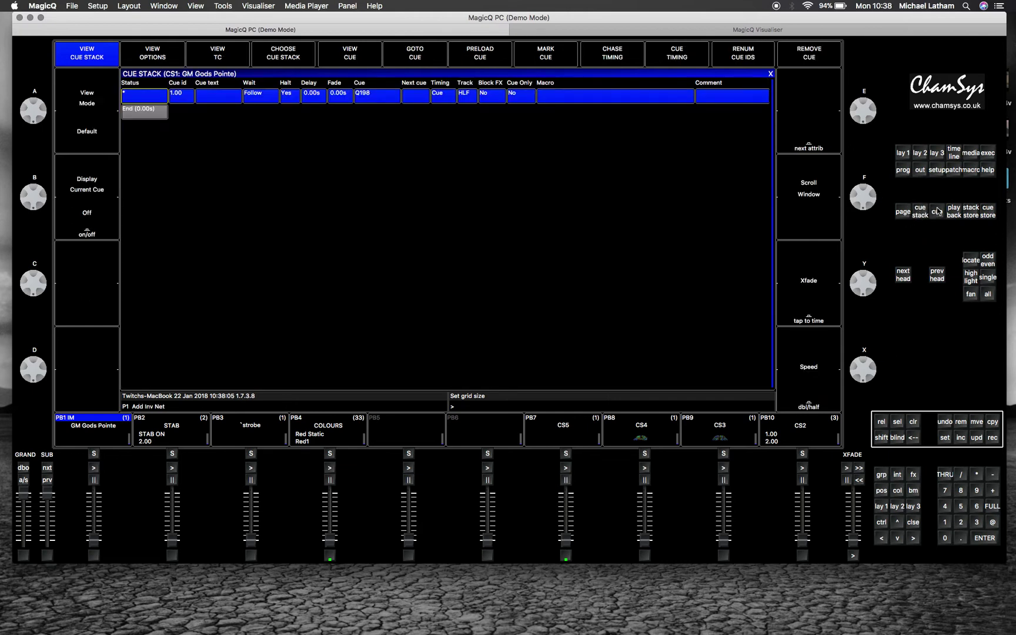
left_click(974, 213)
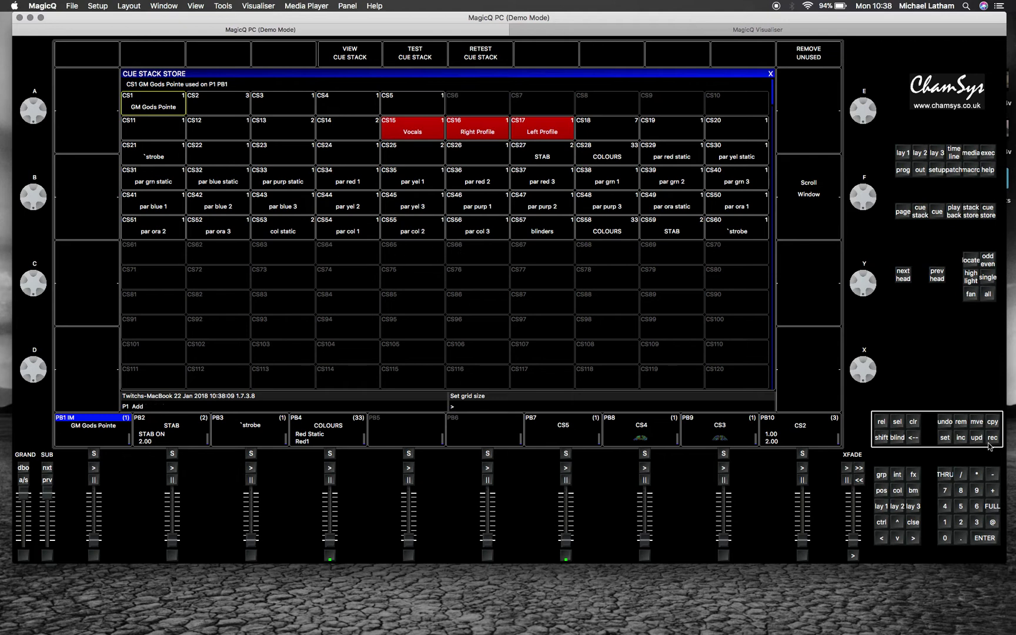
left_click(992, 422)
left_click(423, 131)
left_click(991, 155)
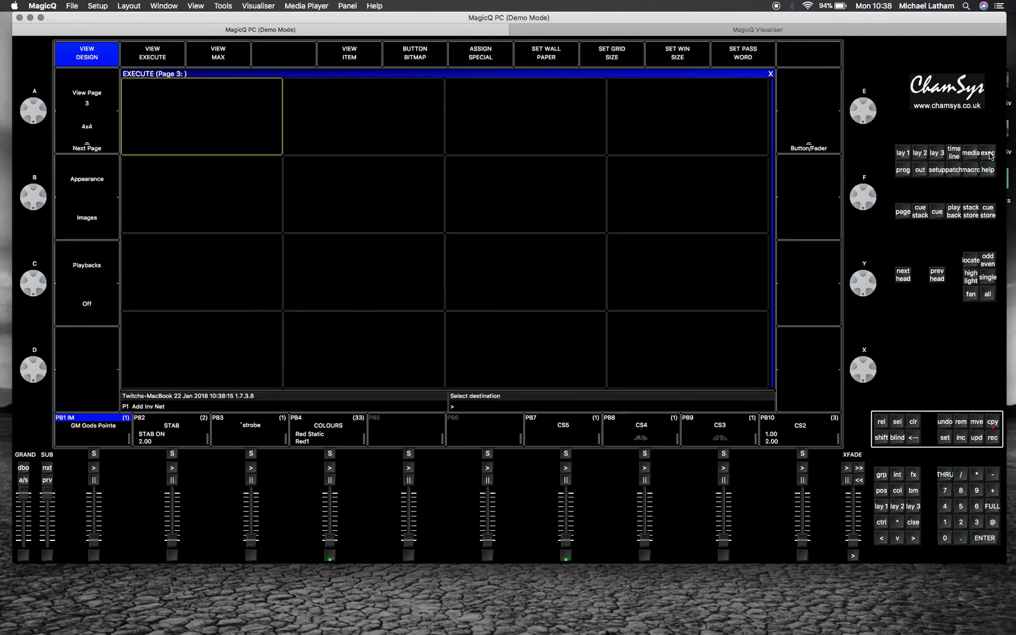
left_click(217, 195)
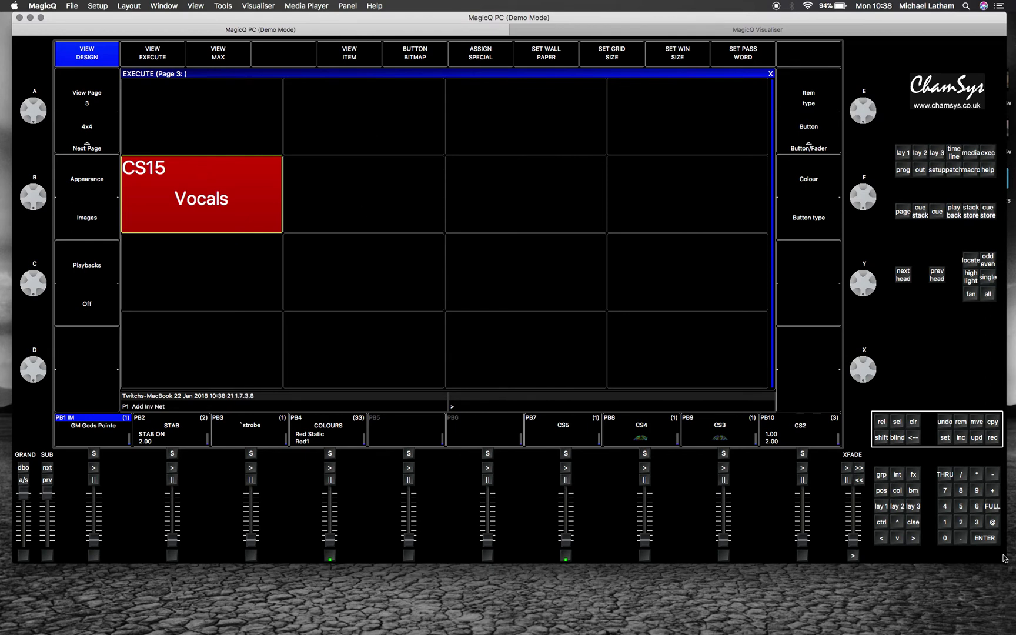
Select the All SharpyWash3, Gods Wash, Mid Wash and Front Truss Was groups and locate their heads
left_click(898, 148)
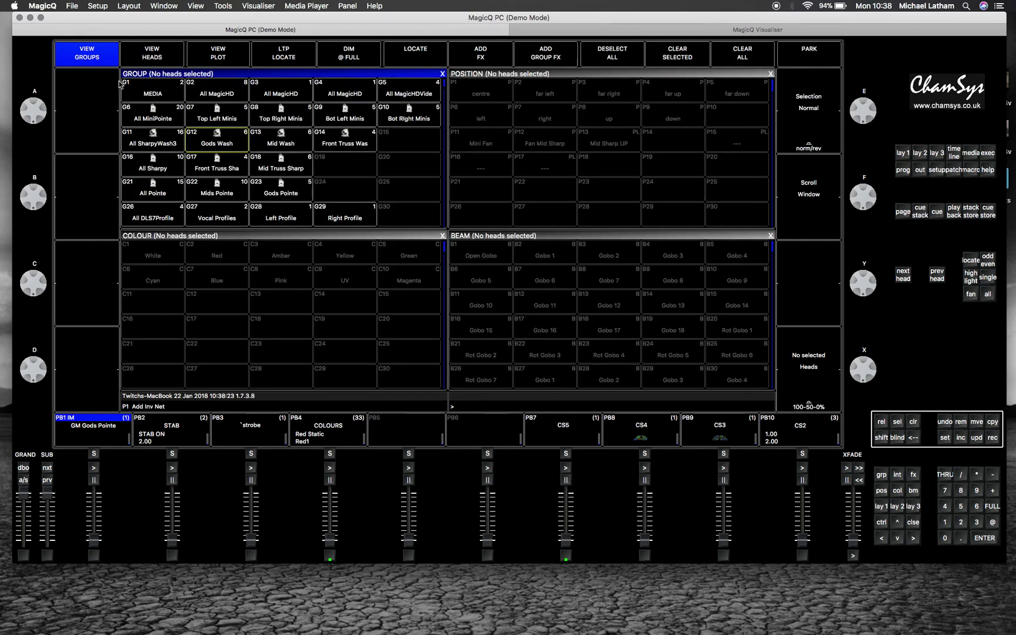
left_click(228, 145)
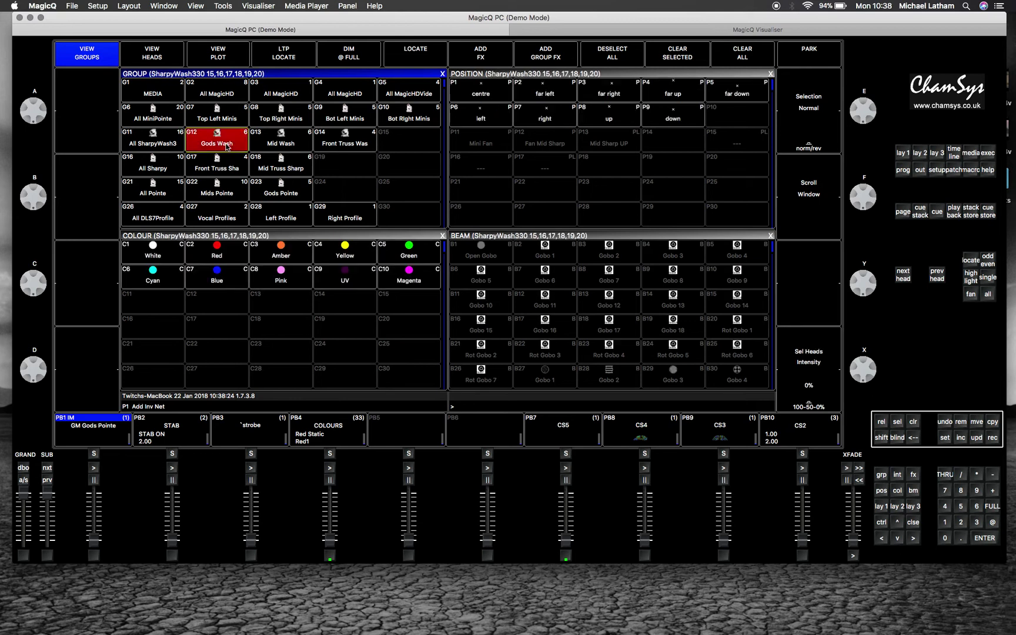
left_click(174, 144, "shift")
left_click(235, 146, "shift")
left_click(293, 149, "shift")
left_click(353, 142, "shift")
left_click(432, 58)
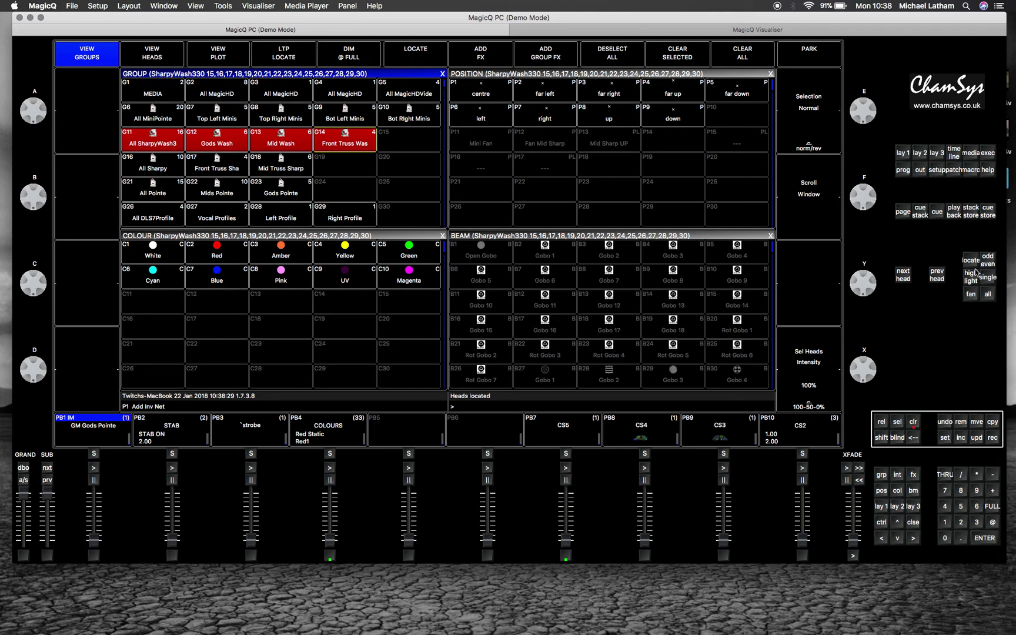
Record the located SharpyWash heads into the box beside Vocals on Execute page 3 and activate that item
left_click(905, 172)
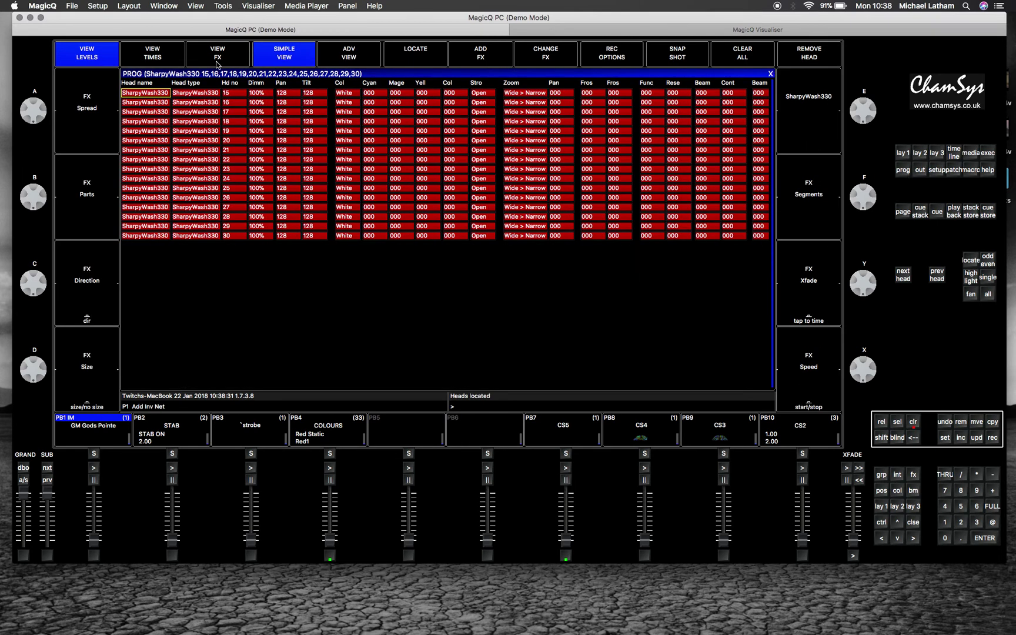
left_click(989, 154)
left_click(993, 438)
left_click(357, 196)
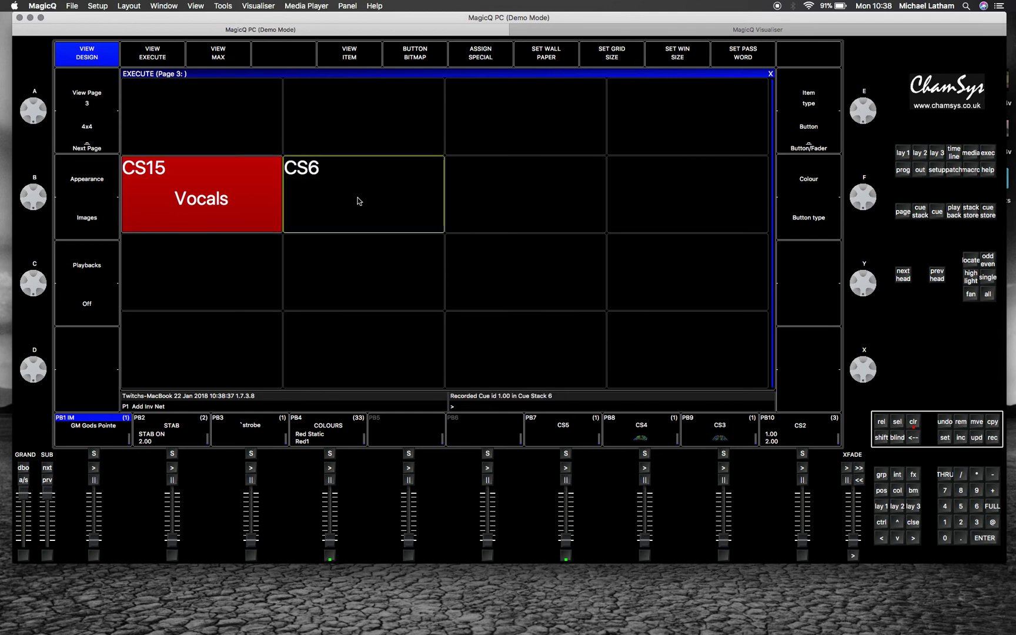
left_click(360, 202)
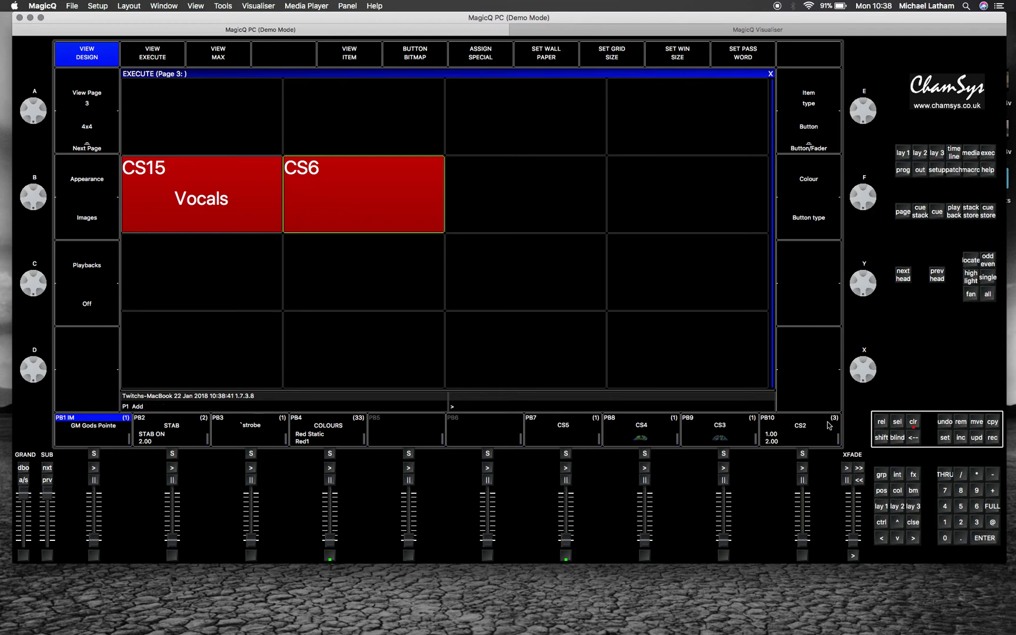
Check the active stacks in the cue stack store, clear the programmer, and return to Execute page 3
left_click(964, 219)
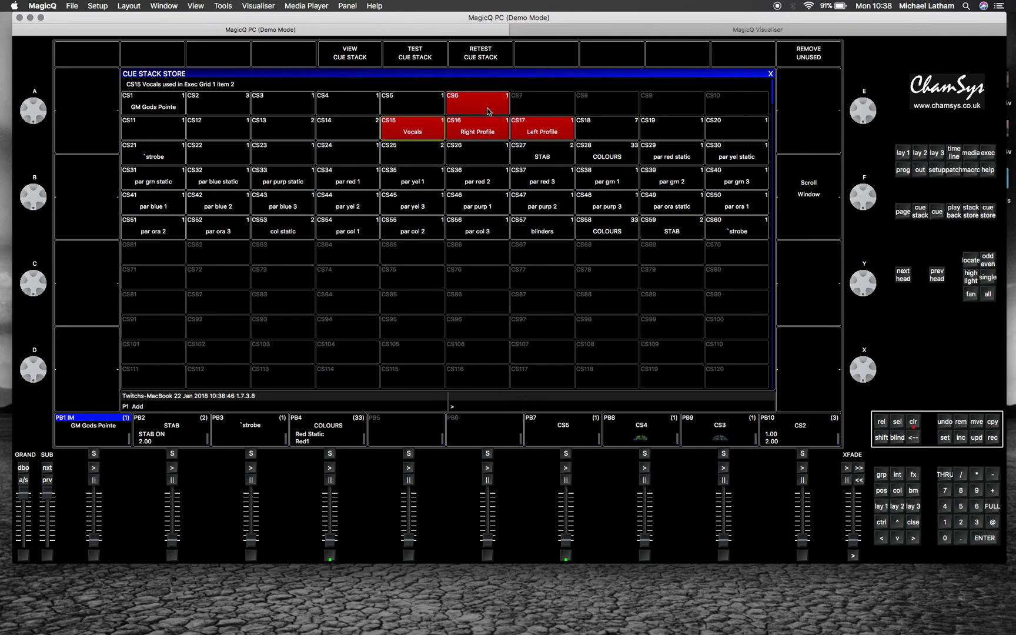
mouse_move(1007, 608)
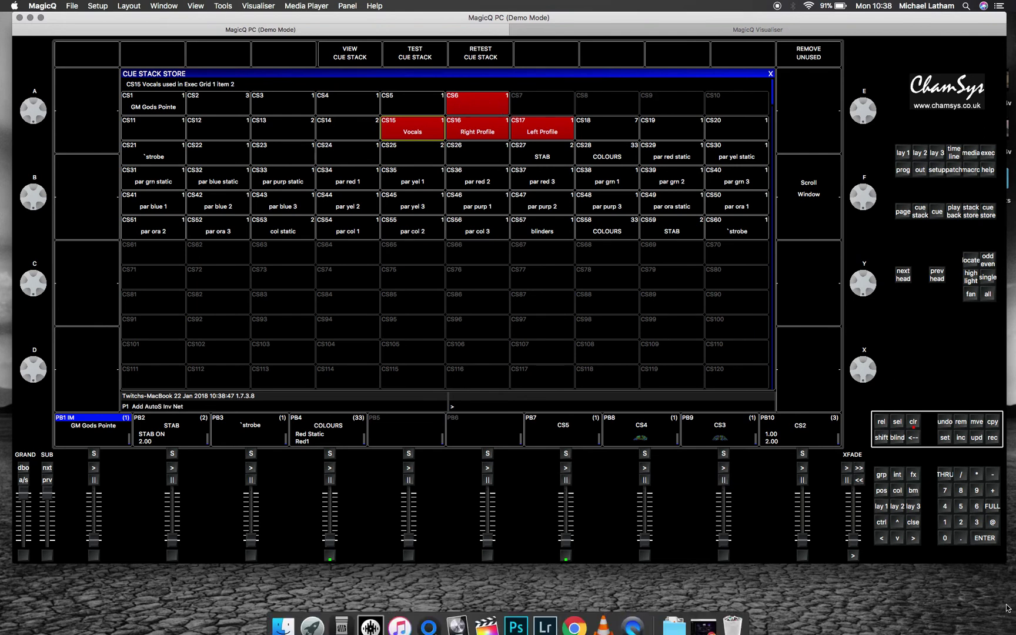
left_click(915, 424)
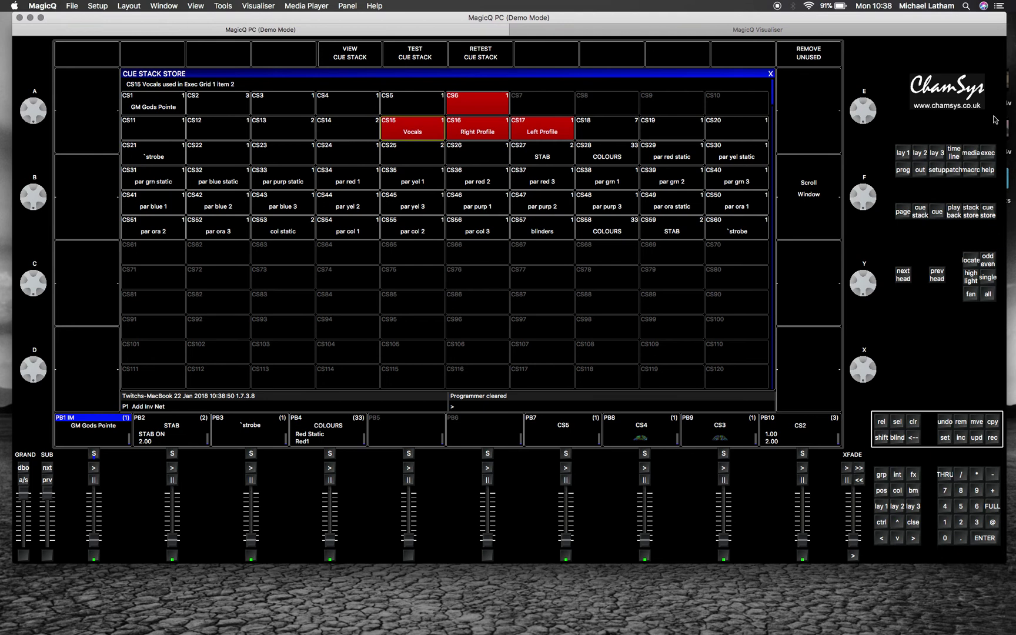
left_click(990, 154)
left_click(904, 157)
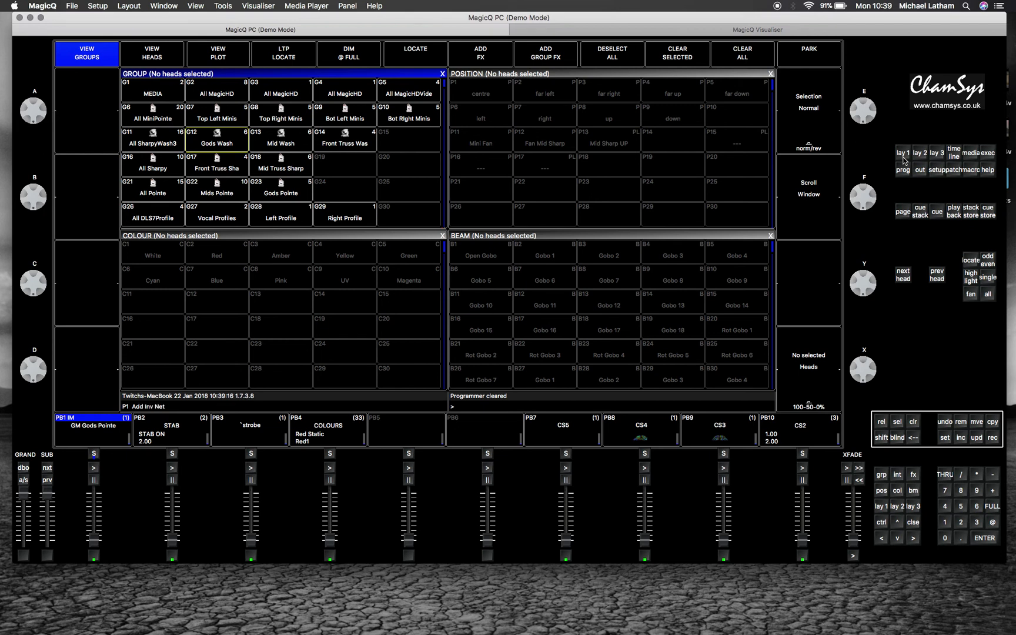
left_click(989, 153)
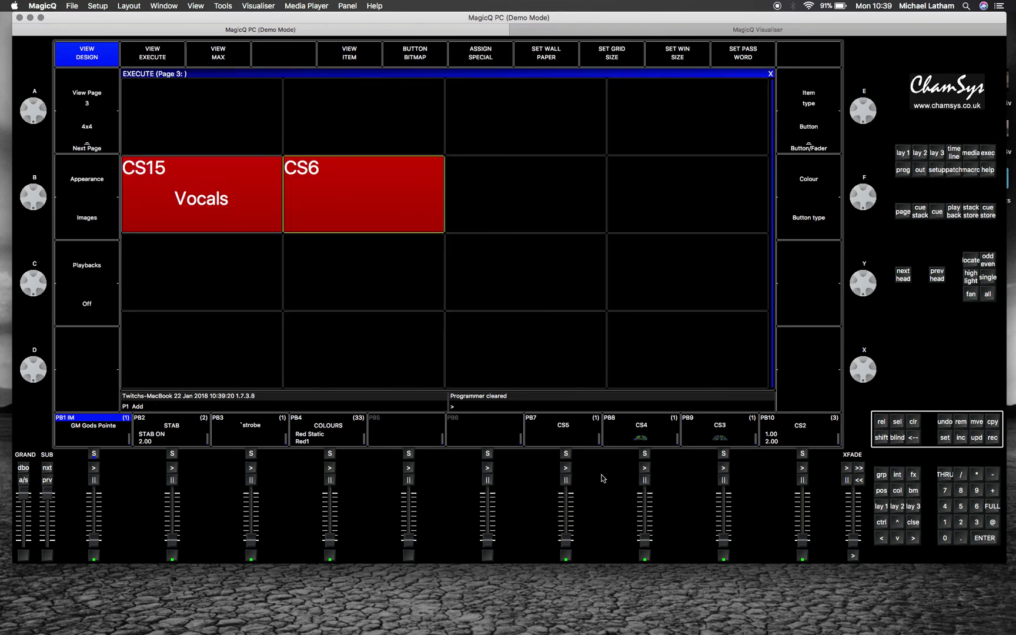